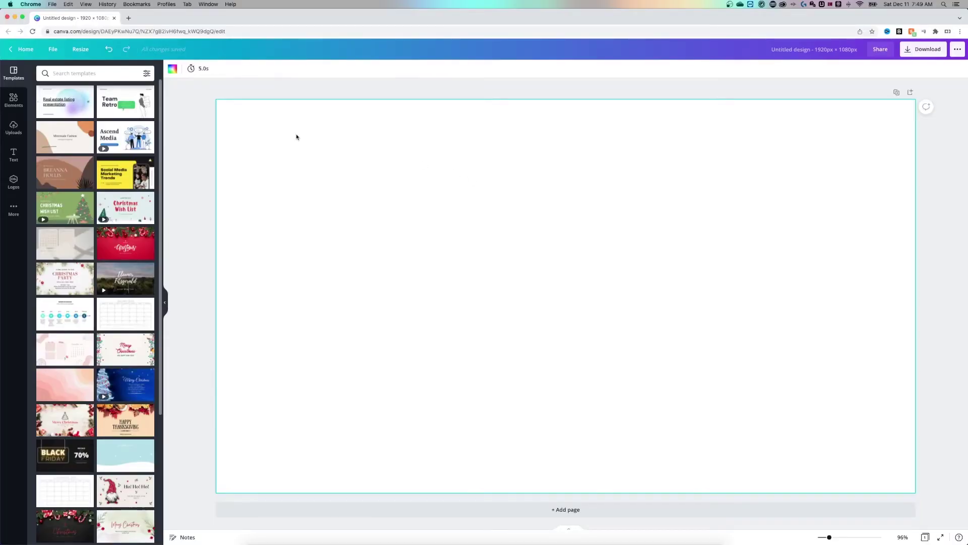
Search stock photos for 'smile' and place the pink-background smiling woman photo on the page
left_click(15, 100)
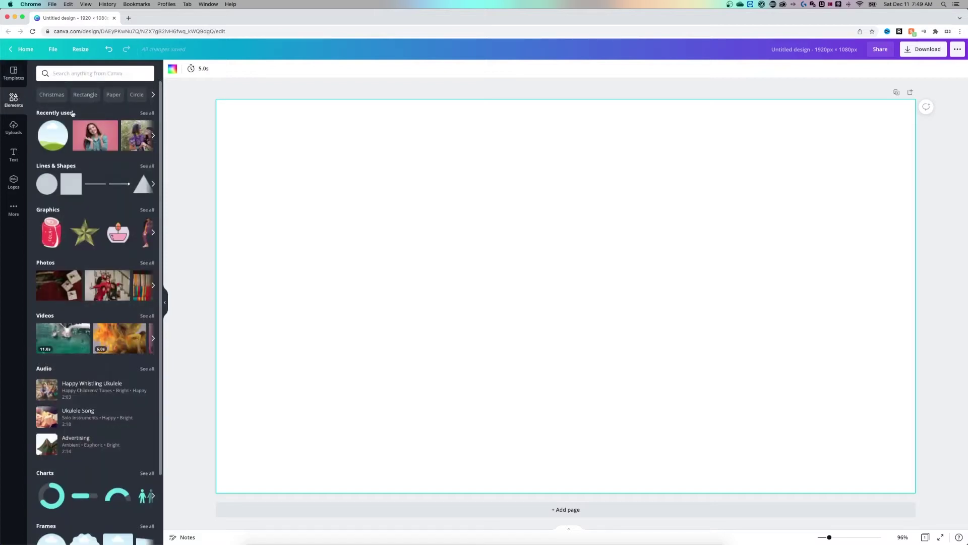
left_click(147, 262)
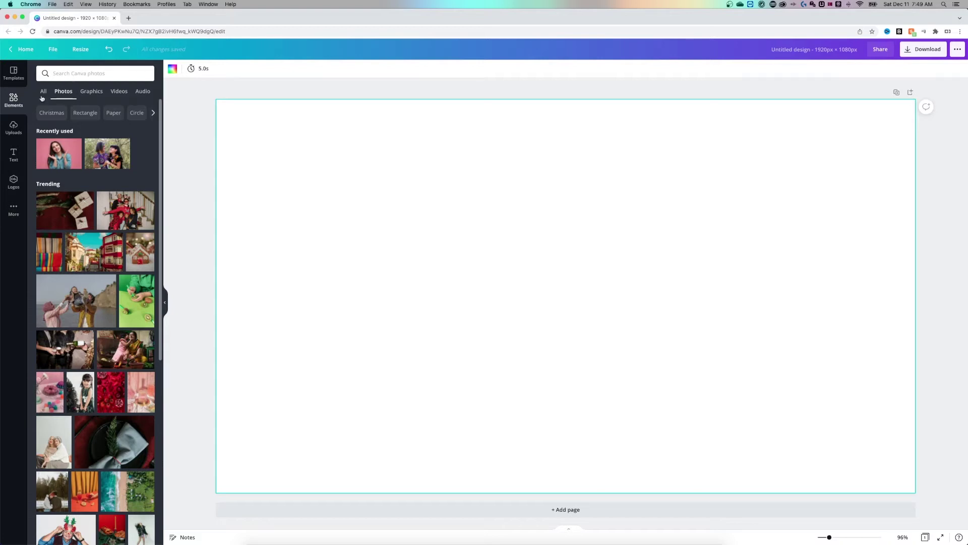
left_click(57, 73)
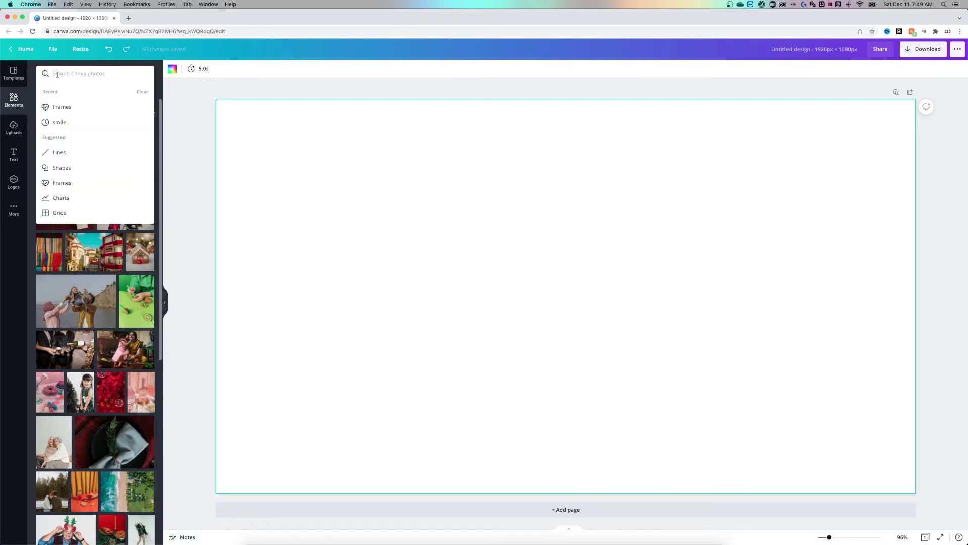
type("smile")
left_click(100, 211)
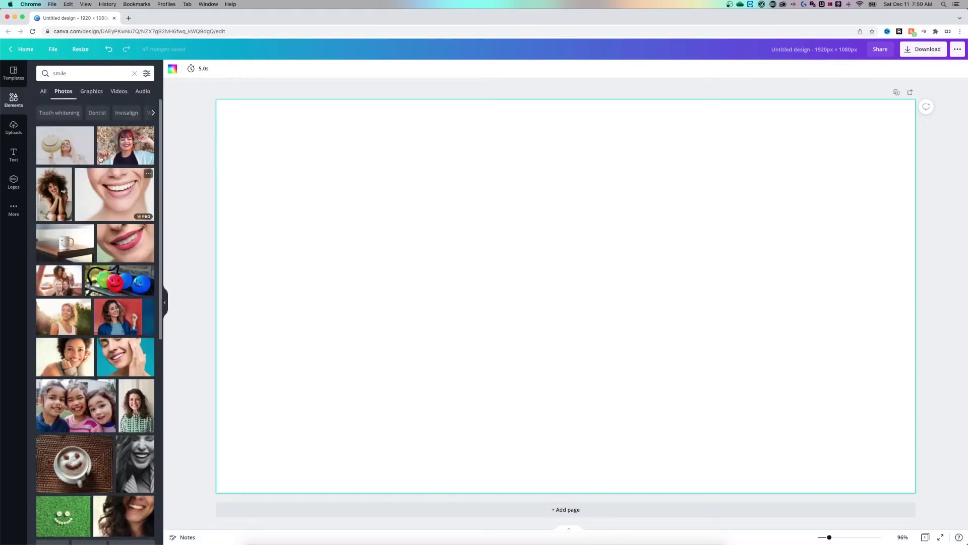
scroll(131, 356, "down", 1)
scroll(130, 357, "down", 4)
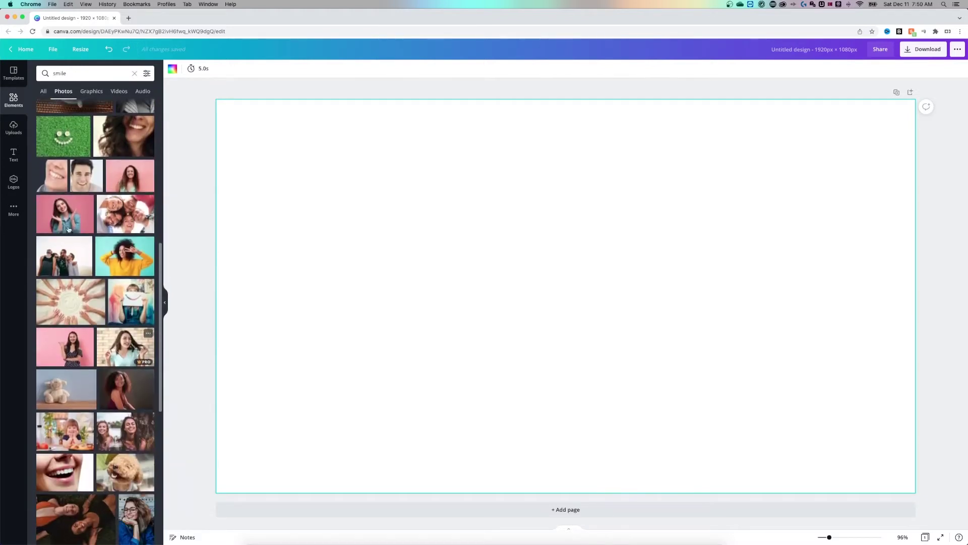
mouse_move(66, 215)
left_mouse_down()
mouse_move(306, 229)
mouse_move(274, 160)
left_mouse_up()
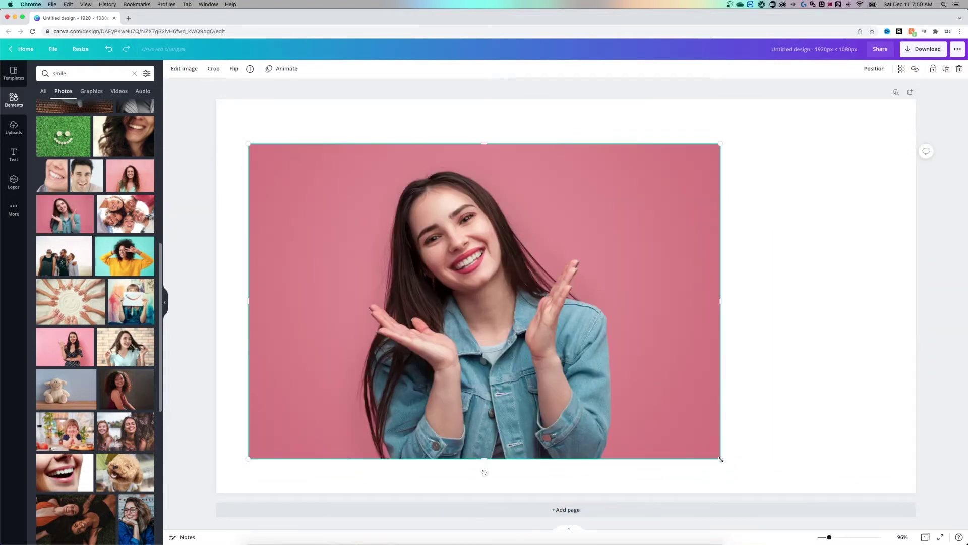
Resize the smiling woman photo from its bottom-right corner to about half its size
left_click_drag(720, 458, 531, 332)
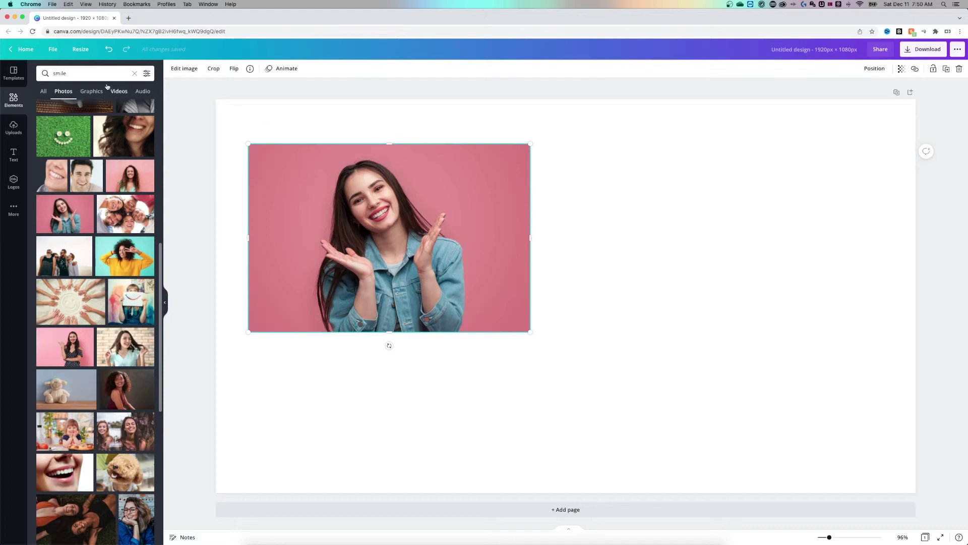
left_click(87, 74)
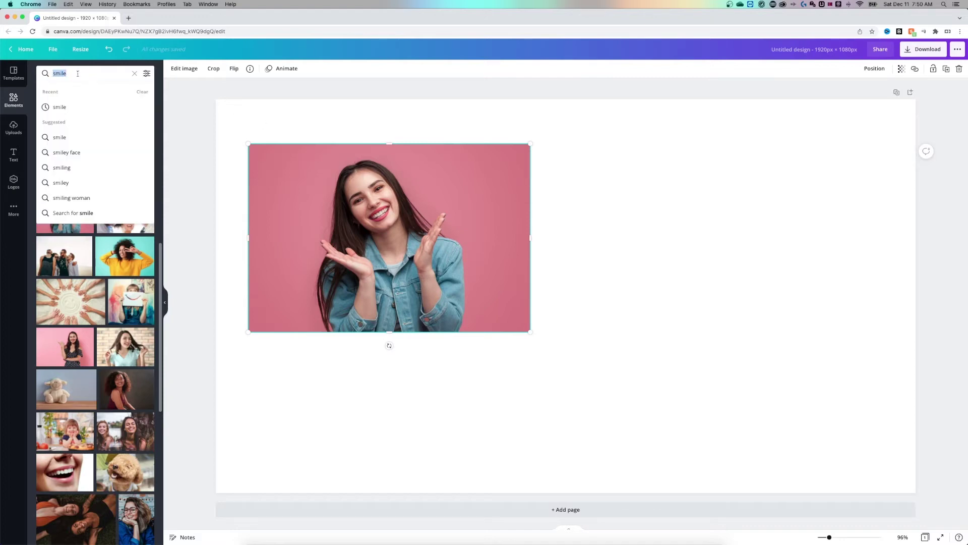
type("frames")
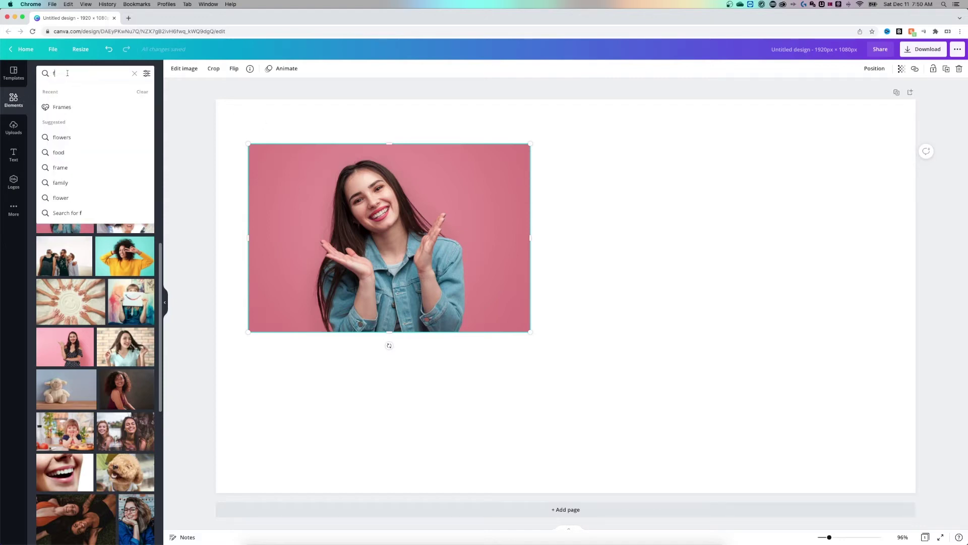
Search 'frames', pick the Frames category, and drag the circular sky-and-hills frame onto the page
key("Return")
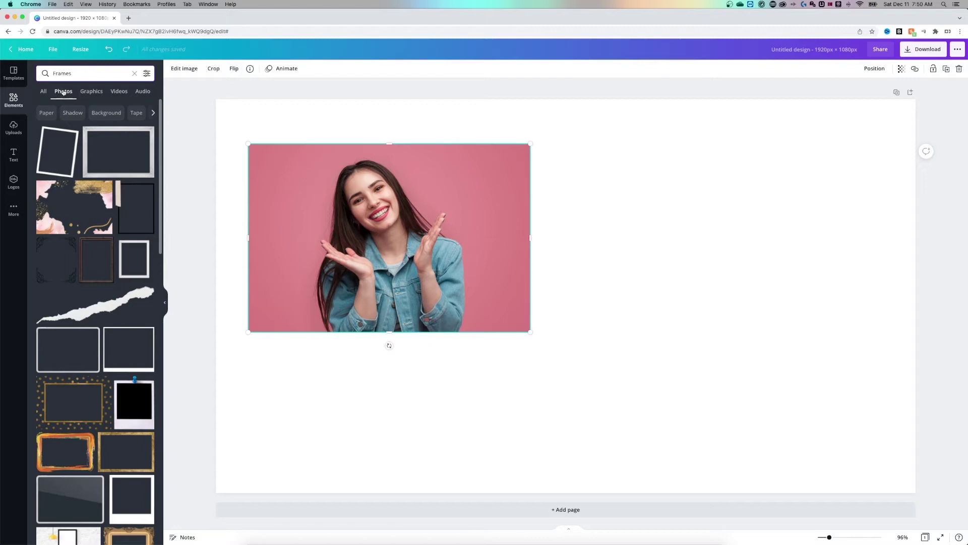
left_click(44, 92)
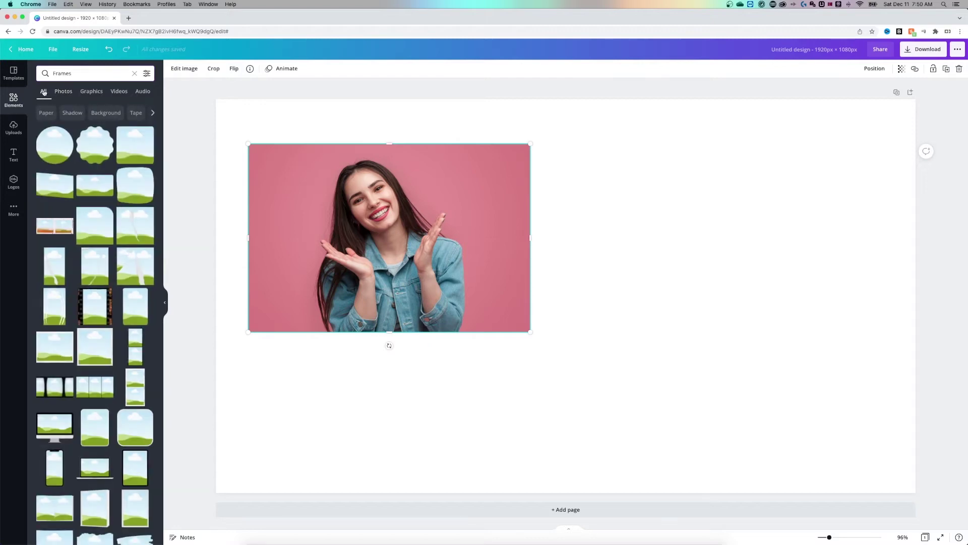
left_click(69, 74)
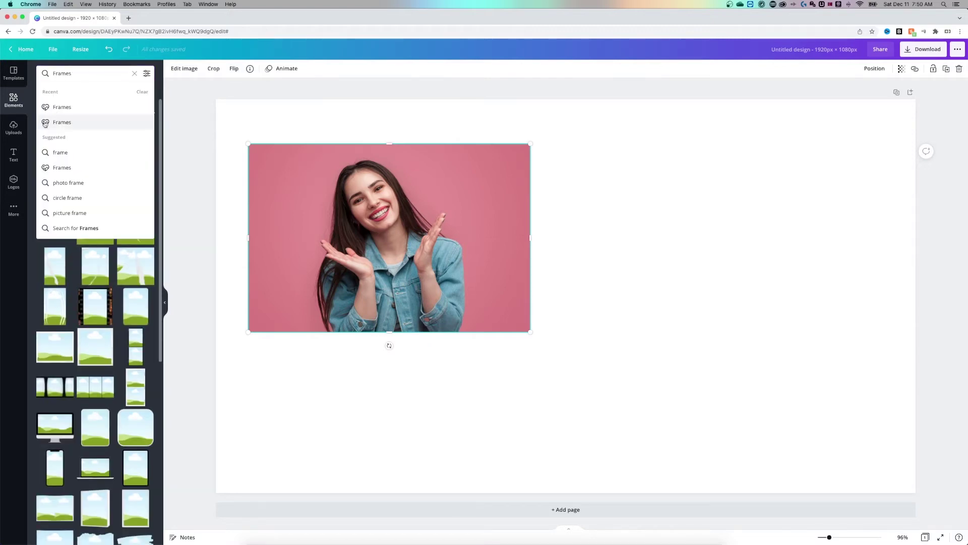
left_click(63, 171)
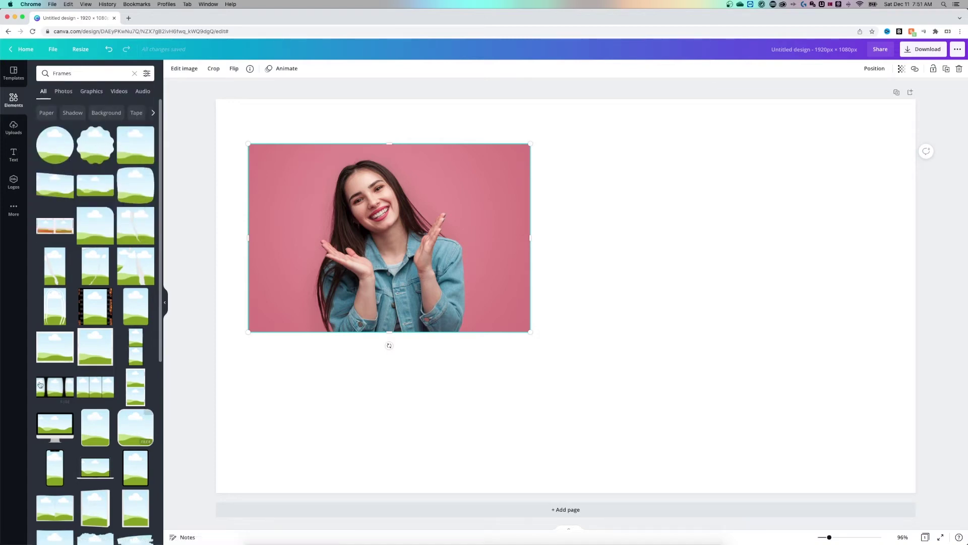
mouse_move(135, 225)
scroll(114, 227, "down", 3)
scroll(120, 233, "down", 2)
scroll(120, 233, "down", 1)
scroll(120, 234, "down", 2)
scroll(119, 233, "down", 1)
scroll(120, 233, "down", 1)
scroll(119, 233, "down", 1)
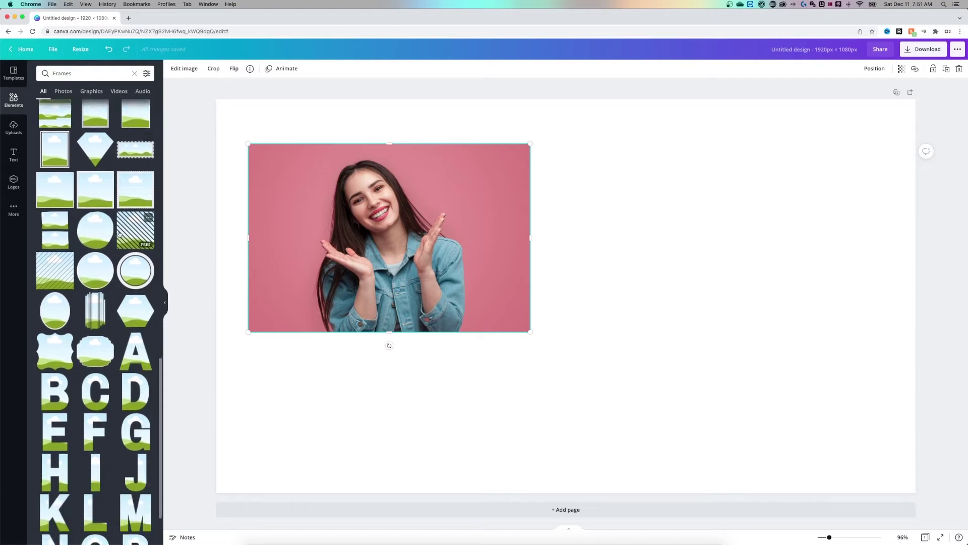
scroll(119, 233, "down", 1)
scroll(119, 233, "down", 1)
scroll(120, 233, "down", 1)
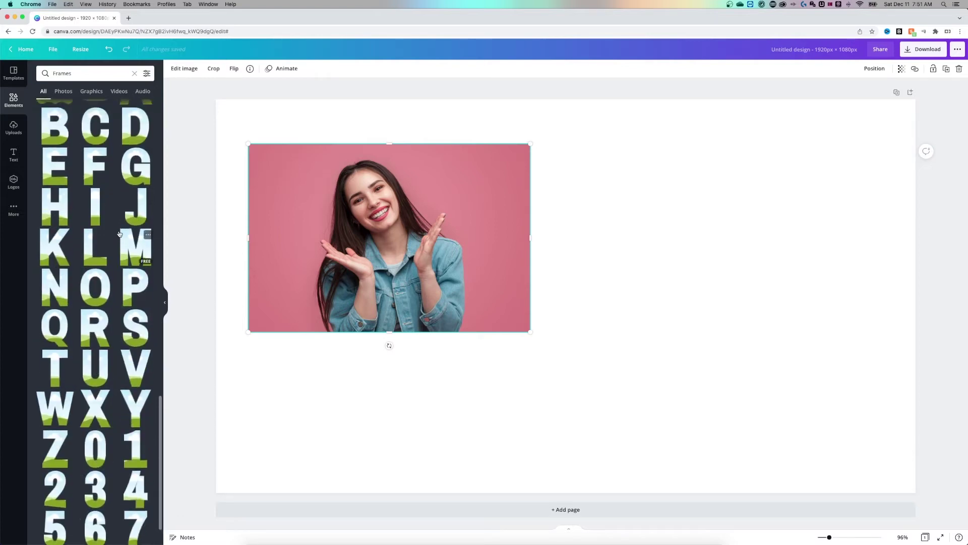
scroll(119, 233, "up", 5)
scroll(115, 235, "up", 3)
scroll(115, 235, "up", 3)
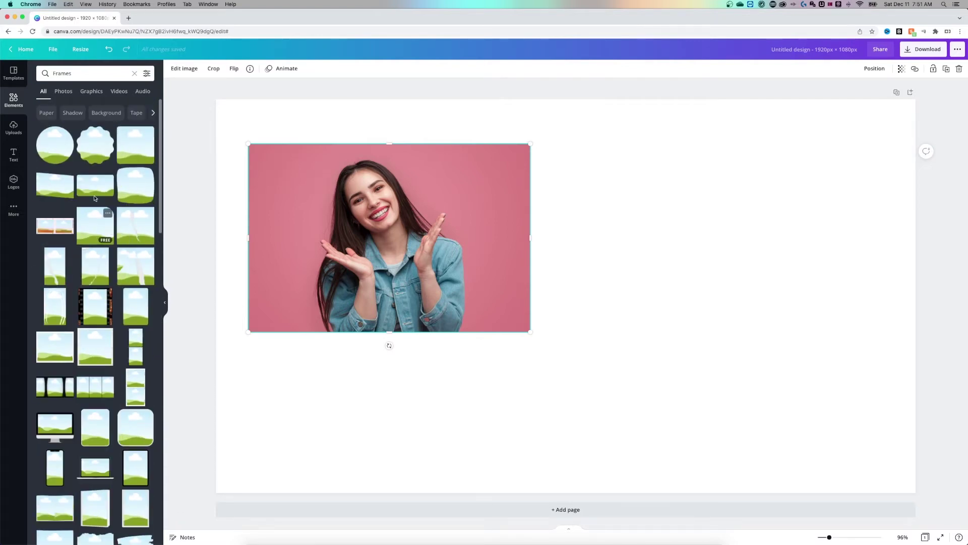
left_click_drag(52, 149, 600, 188)
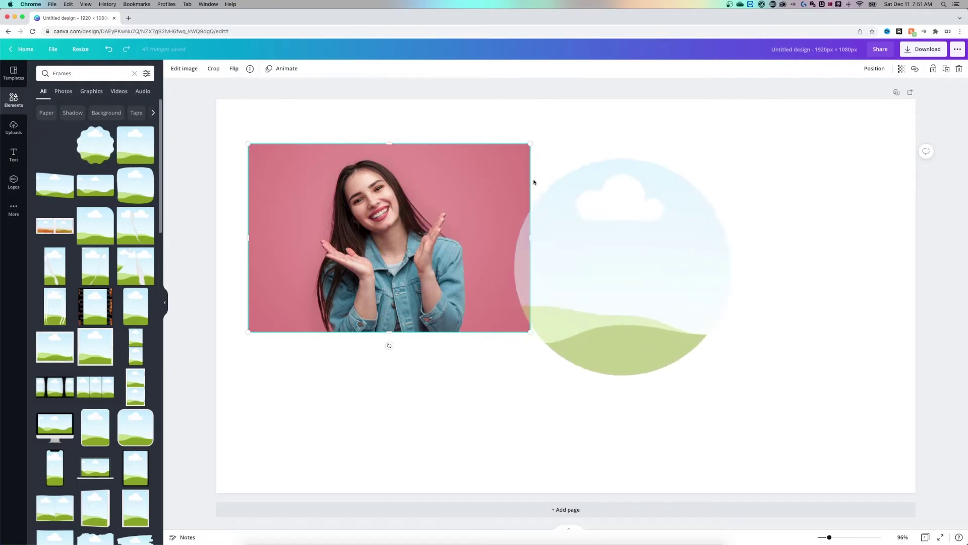
Drop the circle frame right of the photo and fill it with the smiling-woman photo
left_click_drag(601, 188, 718, 238)
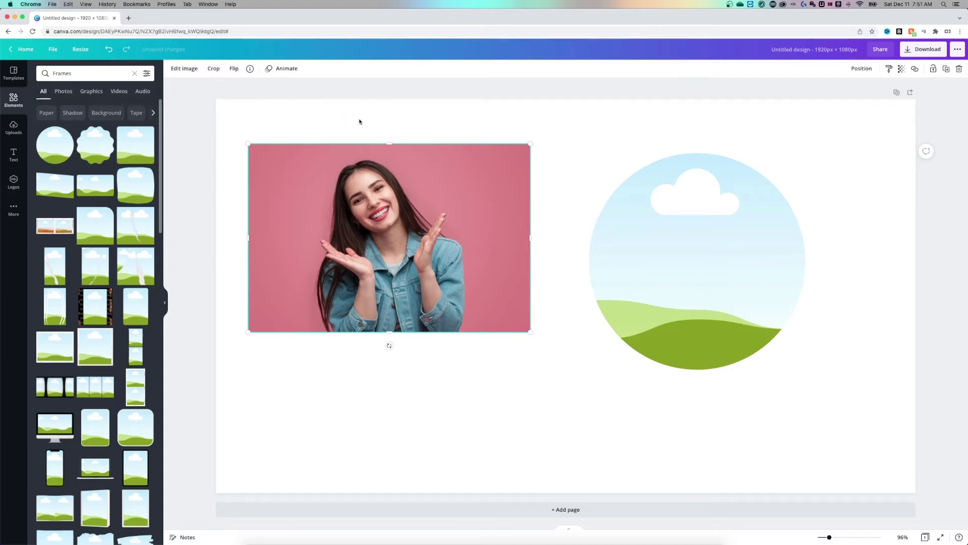
left_click_drag(335, 171, 655, 210)
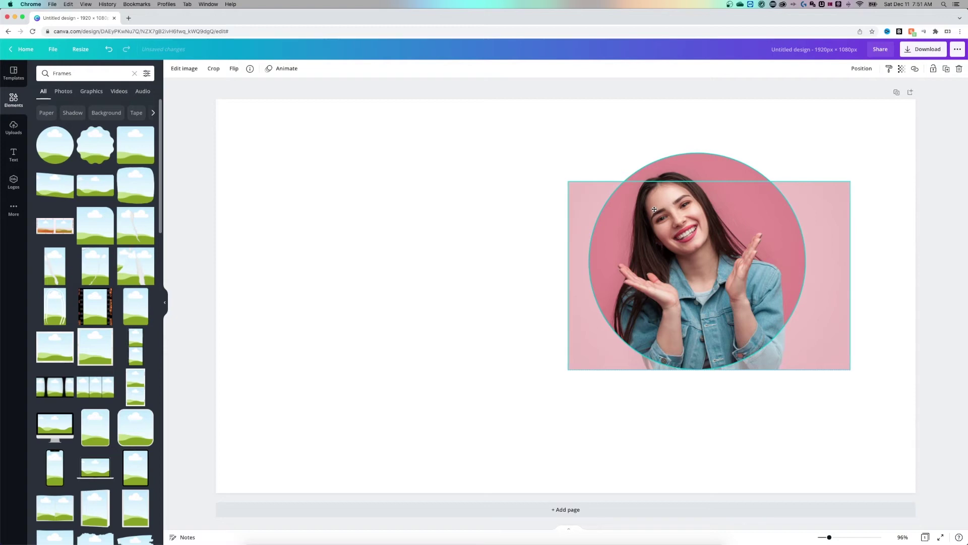
left_click_drag(654, 210, 655, 209)
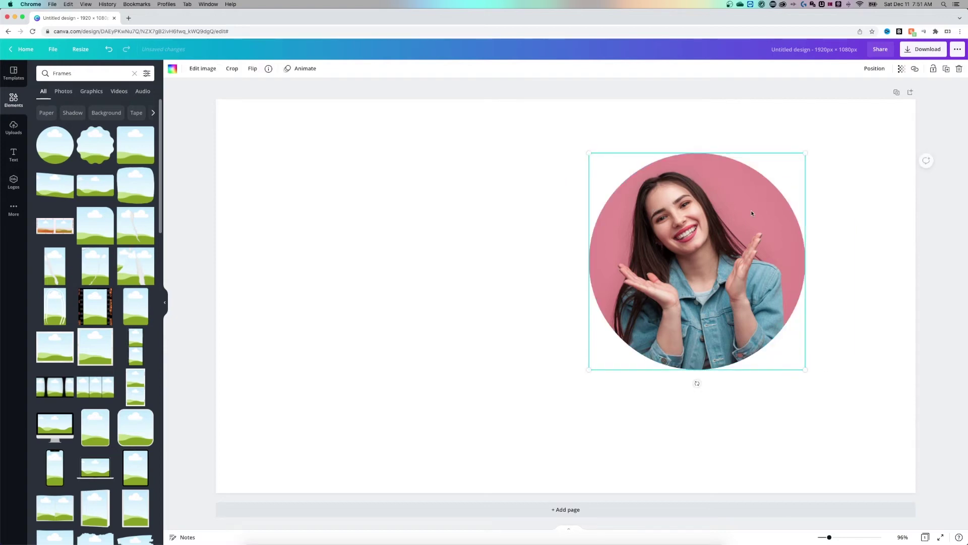
Move the circular photo to the page's upper left and shrink it
left_click_drag(758, 213, 449, 190)
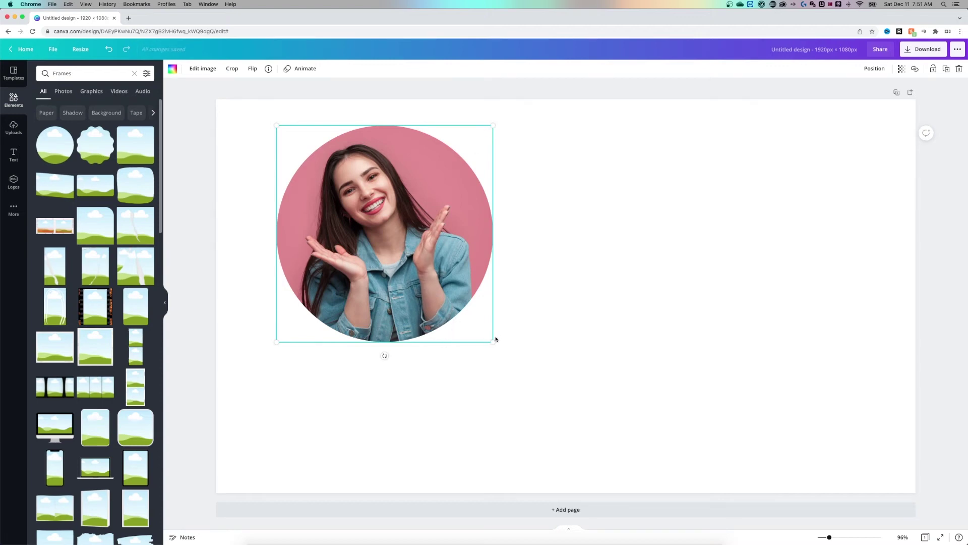
left_click_drag(496, 339, 430, 306)
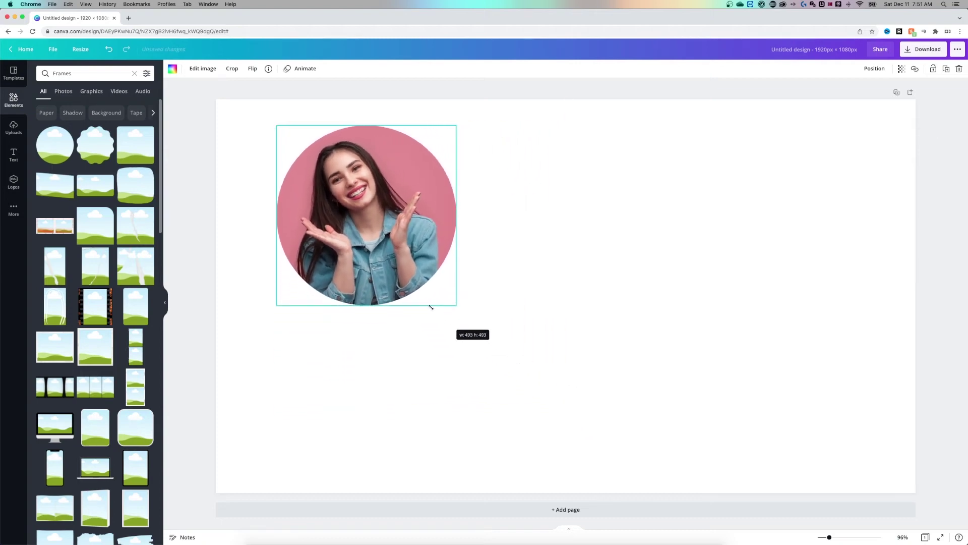
mouse_move(431, 307)
left_mouse_down()
mouse_move(411, 292)
mouse_move(501, 364)
left_mouse_up()
Enlarge the photo inside the circle frame and shift it up-left to reposition her face
double_click(381, 217)
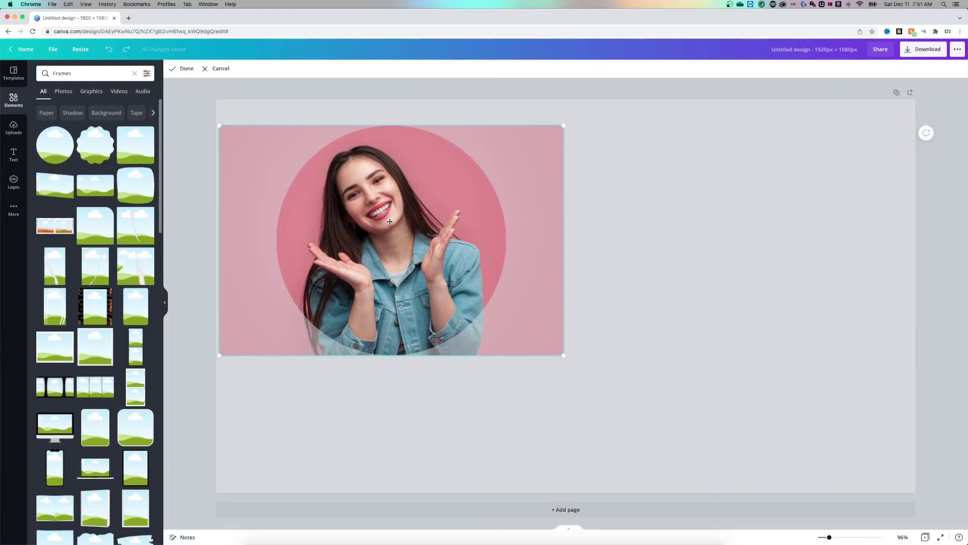
left_click_drag(410, 218, 402, 226)
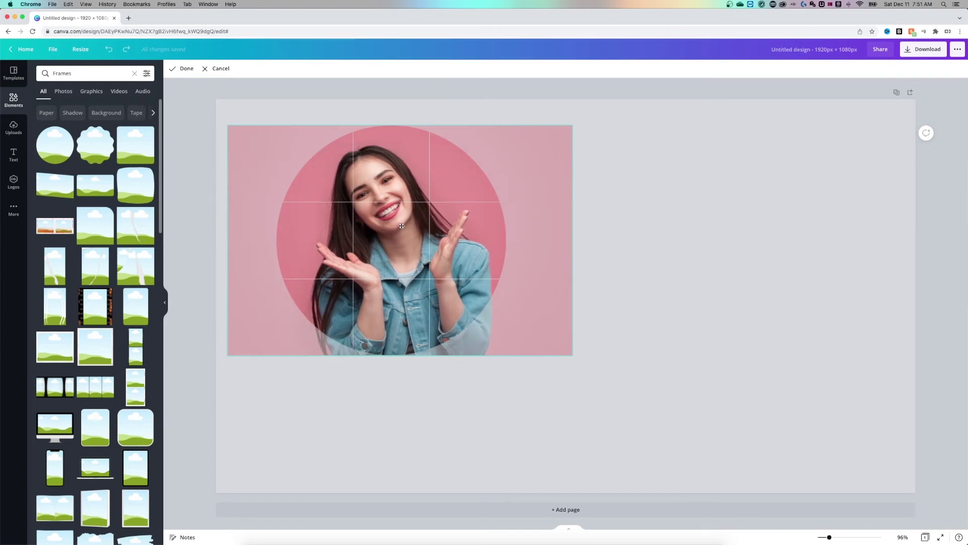
left_click_drag(572, 354, 597, 411)
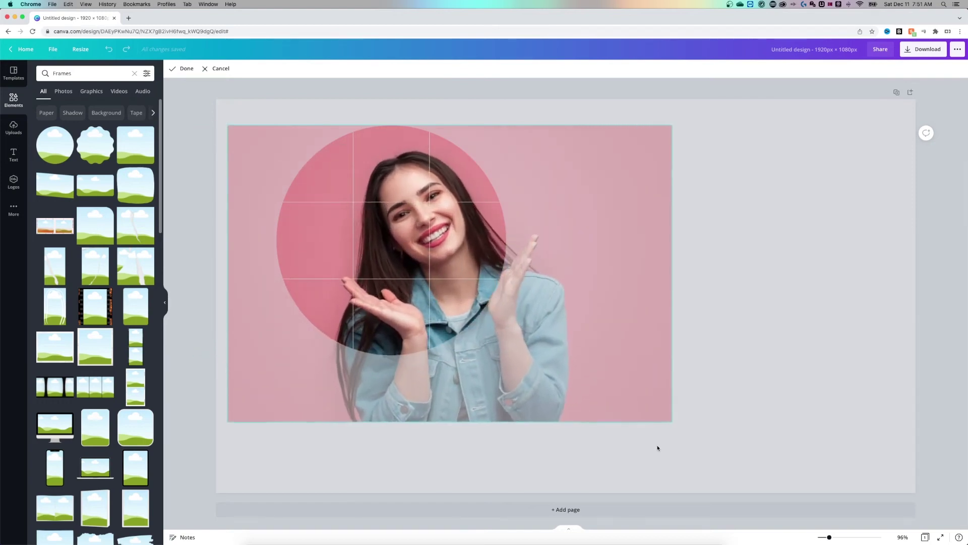
left_click_drag(402, 217, 386, 204)
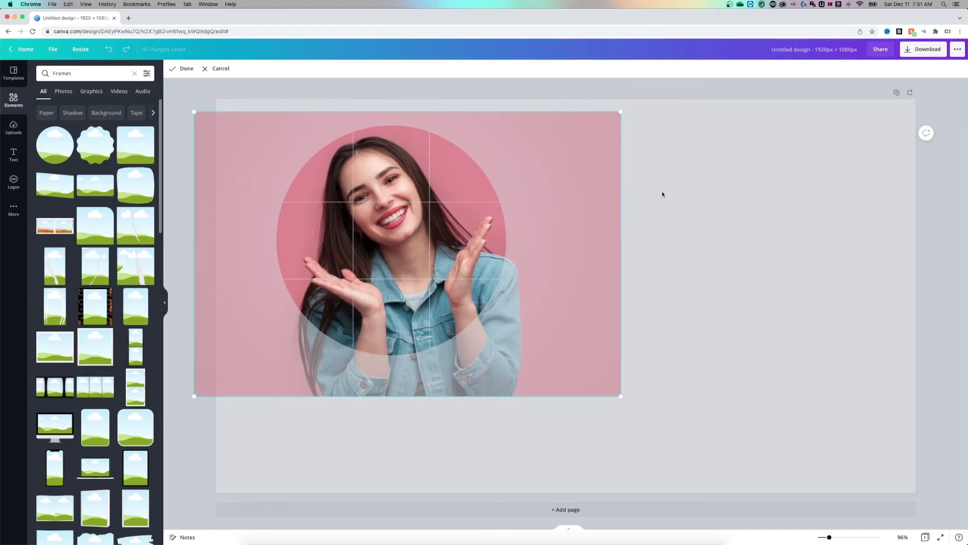
left_click(700, 177)
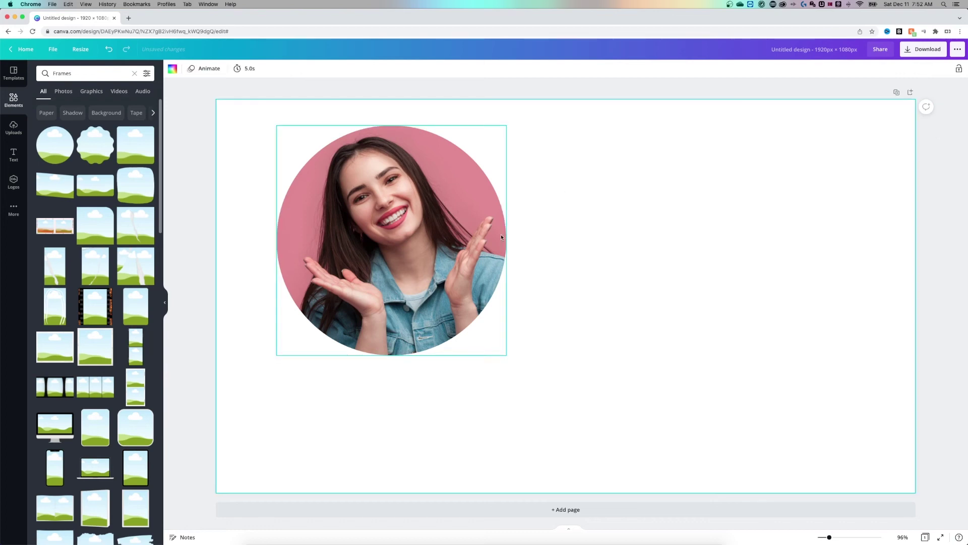
Shrink the circular portrait slightly, rotate it about 12° clockwise, and nudge it right
left_click_drag(504, 357, 499, 349)
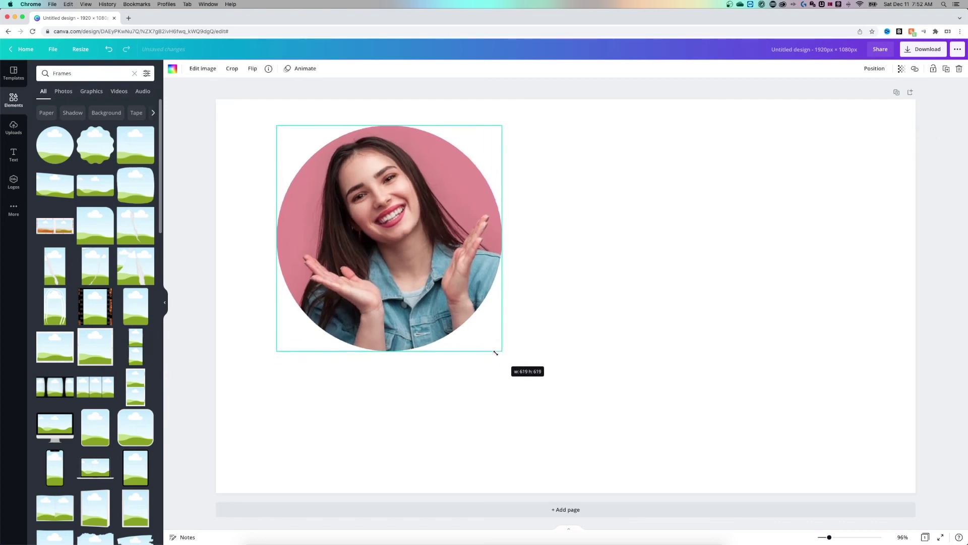
left_click_drag(386, 362, 358, 360)
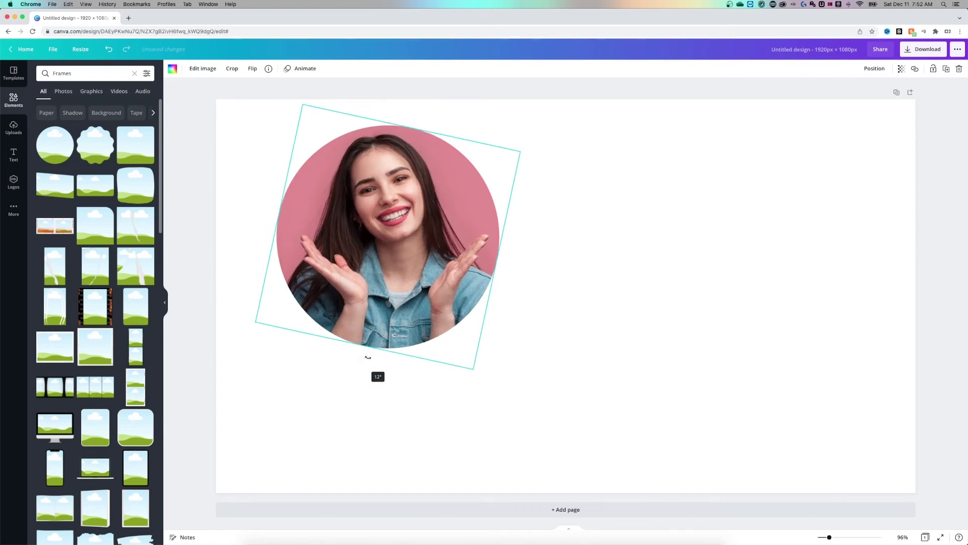
left_click_drag(405, 200, 441, 206)
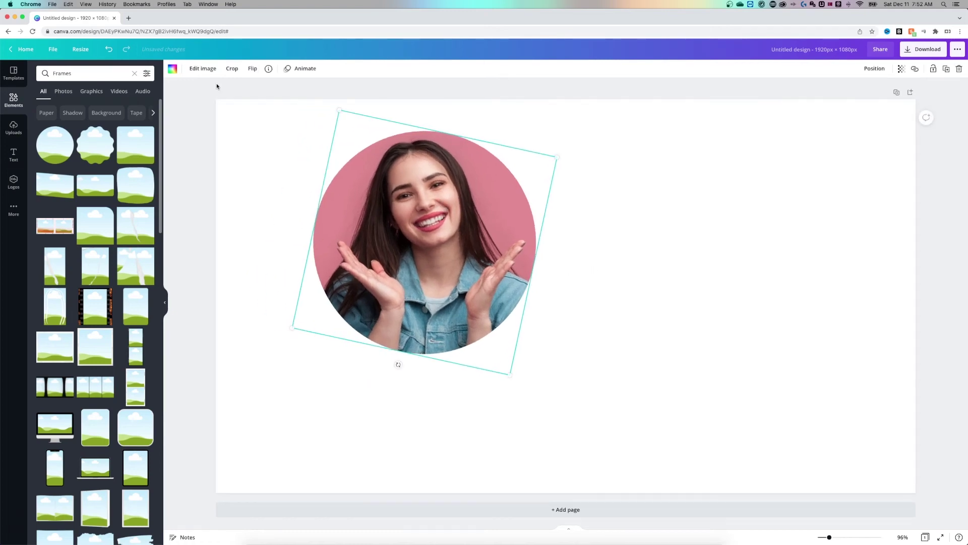
left_click(202, 68)
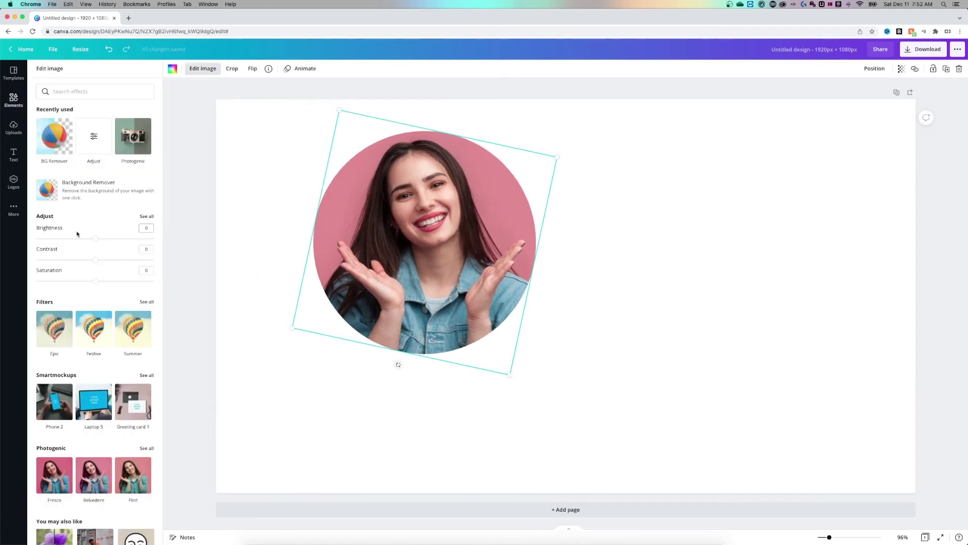
left_click_drag(94, 240, 95, 239)
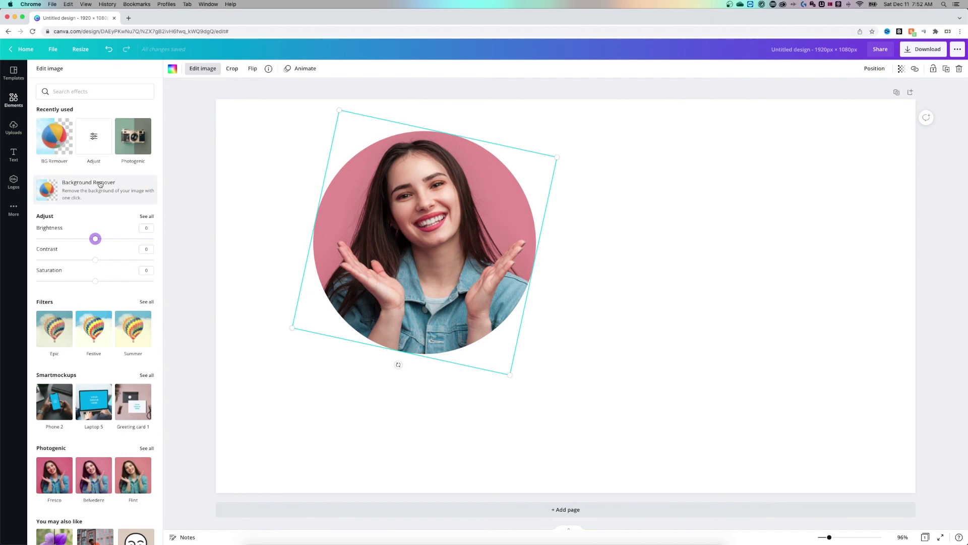
scroll(96, 366, "down", 1)
scroll(96, 366, "down", 4)
scroll(96, 366, "down", 3)
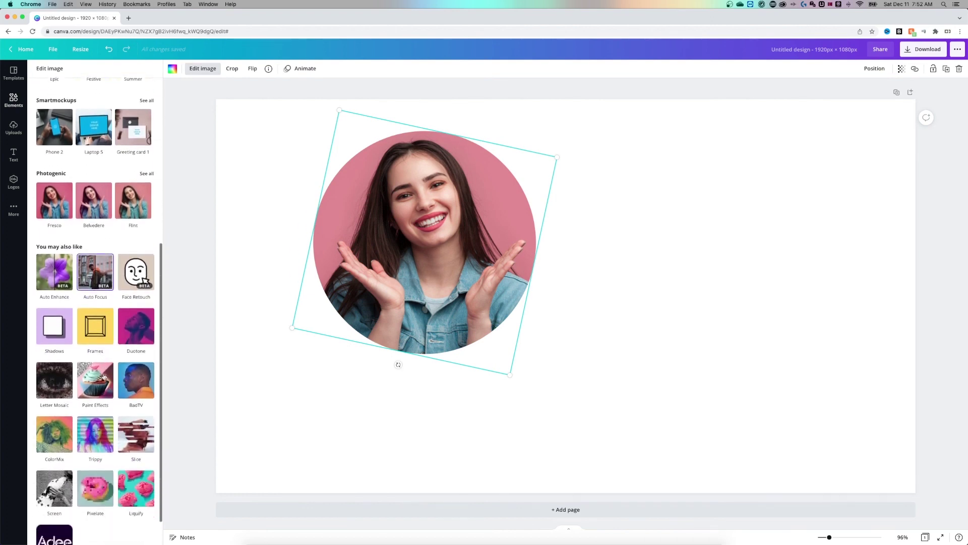
scroll(103, 377, "down", 1)
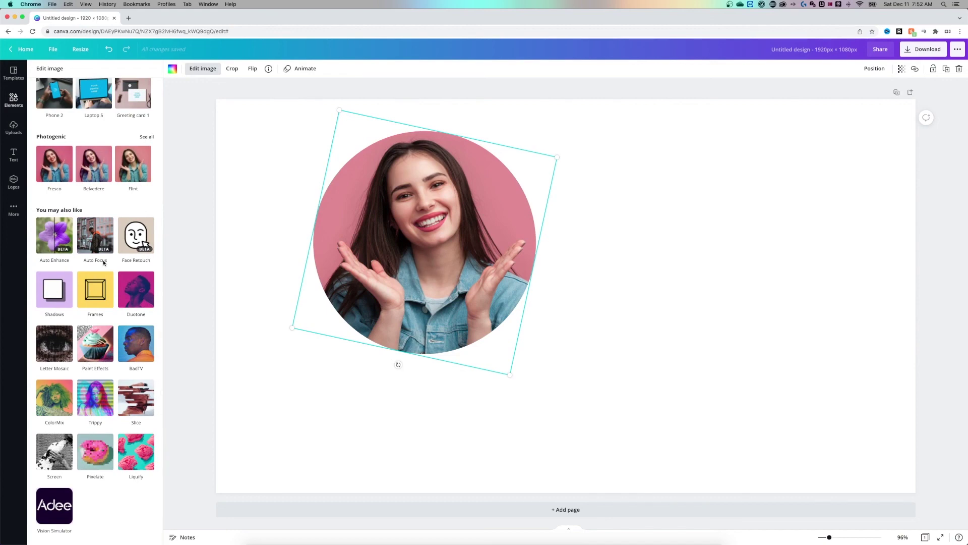
scroll(103, 262, "up", 5)
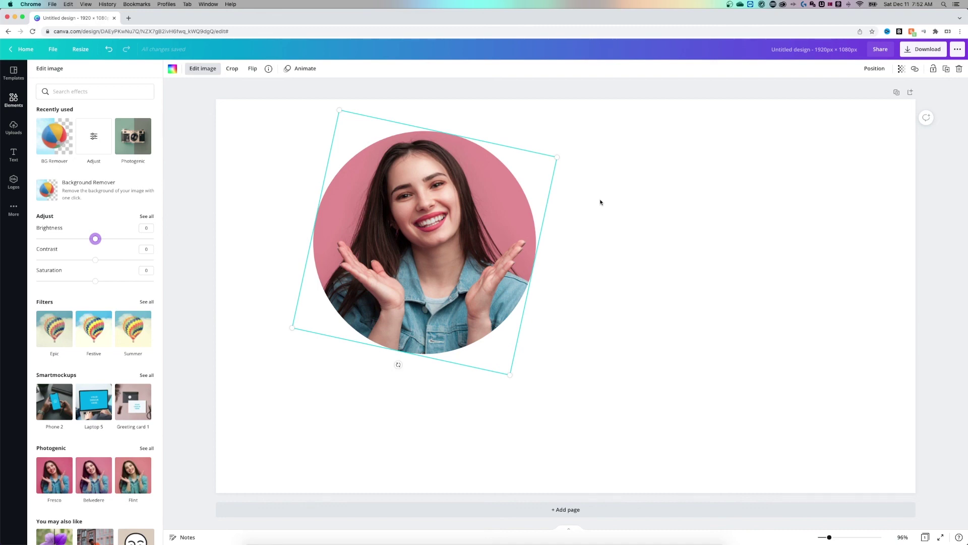
left_click(616, 278)
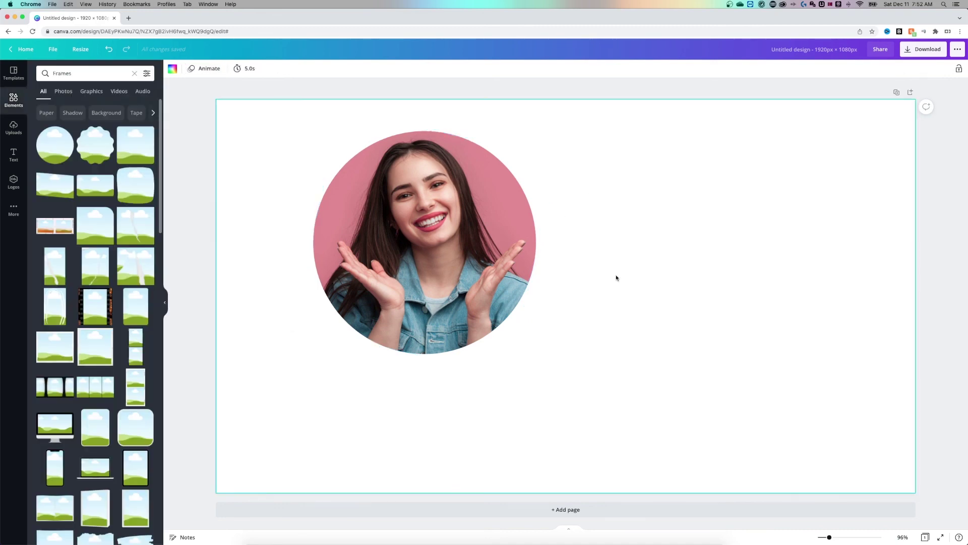